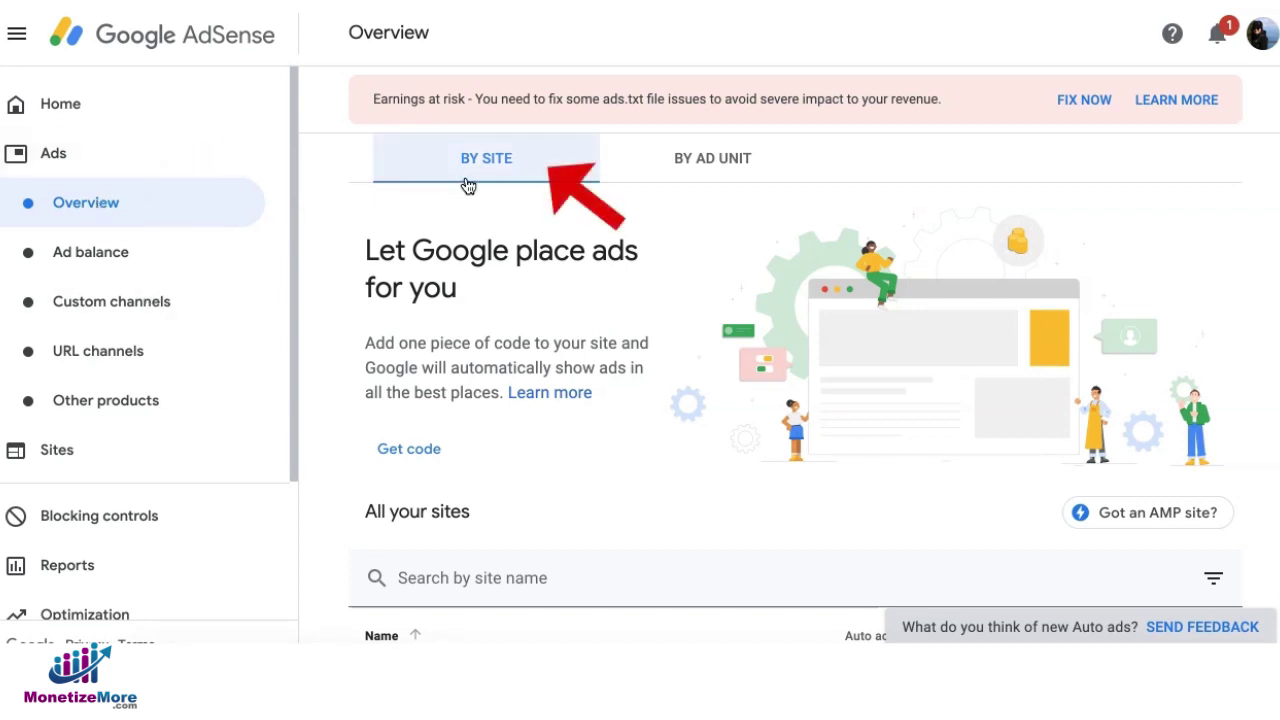
# Scroll down the Ads overview's By site list to reach the site's ad settings.
pyautogui.scroll(-3, 349, 486)
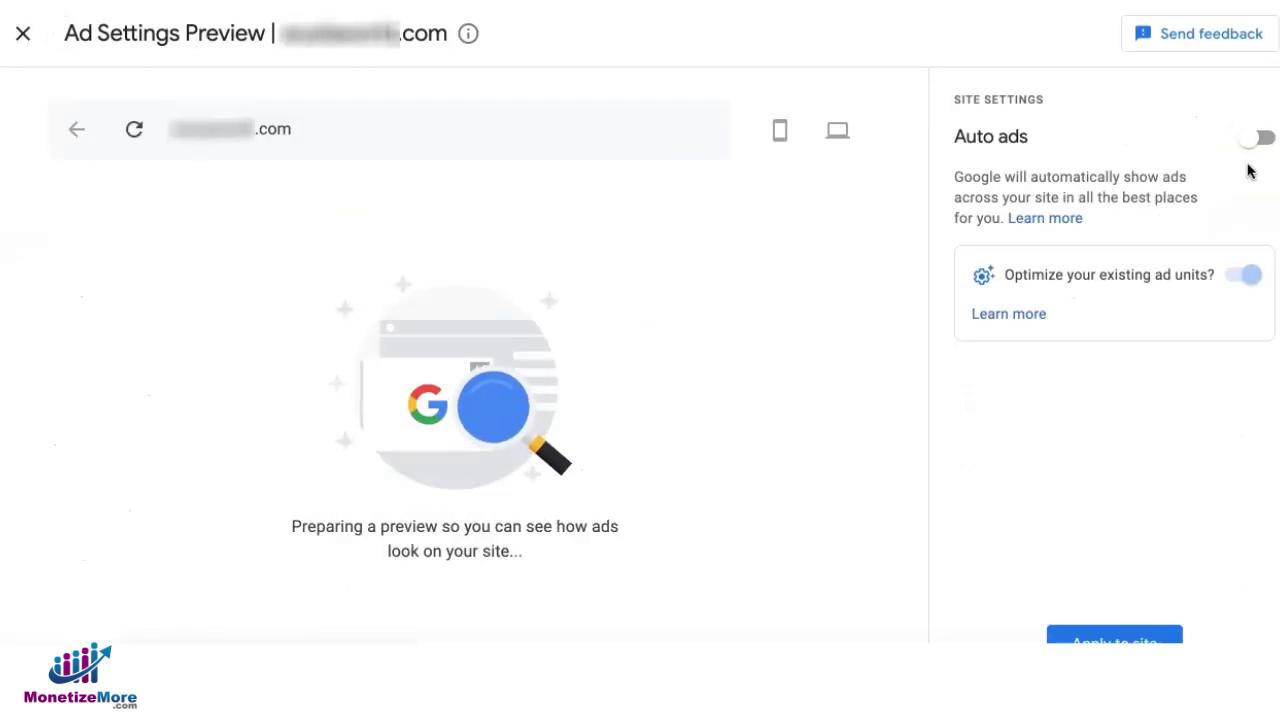
# Switch the site's Auto ads toggle on in Site settings.
pyautogui.click(1248, 146)
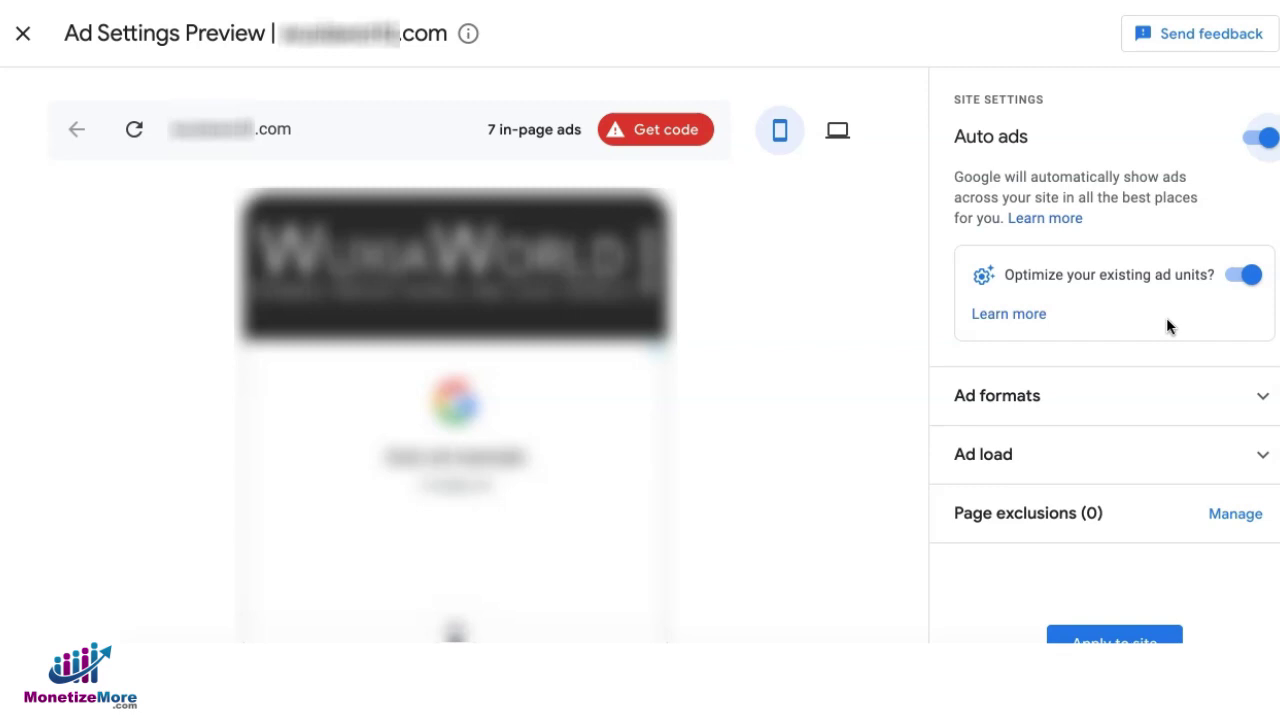
# Turn off Vignette ads under Ad formats, leaving in-page and anchor ads on.
pyautogui.click(1263, 398)
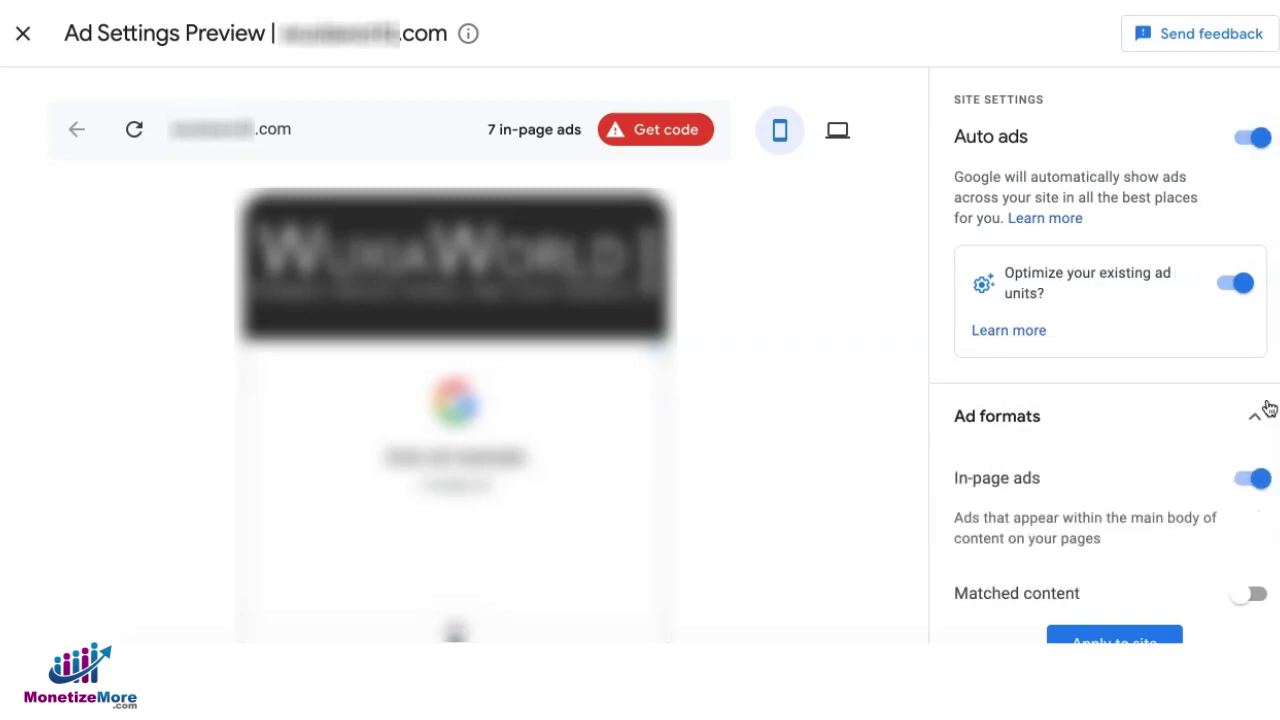
pyautogui.scroll(-2, 1180, 437)
pyautogui.scroll(-3, 1178, 435)
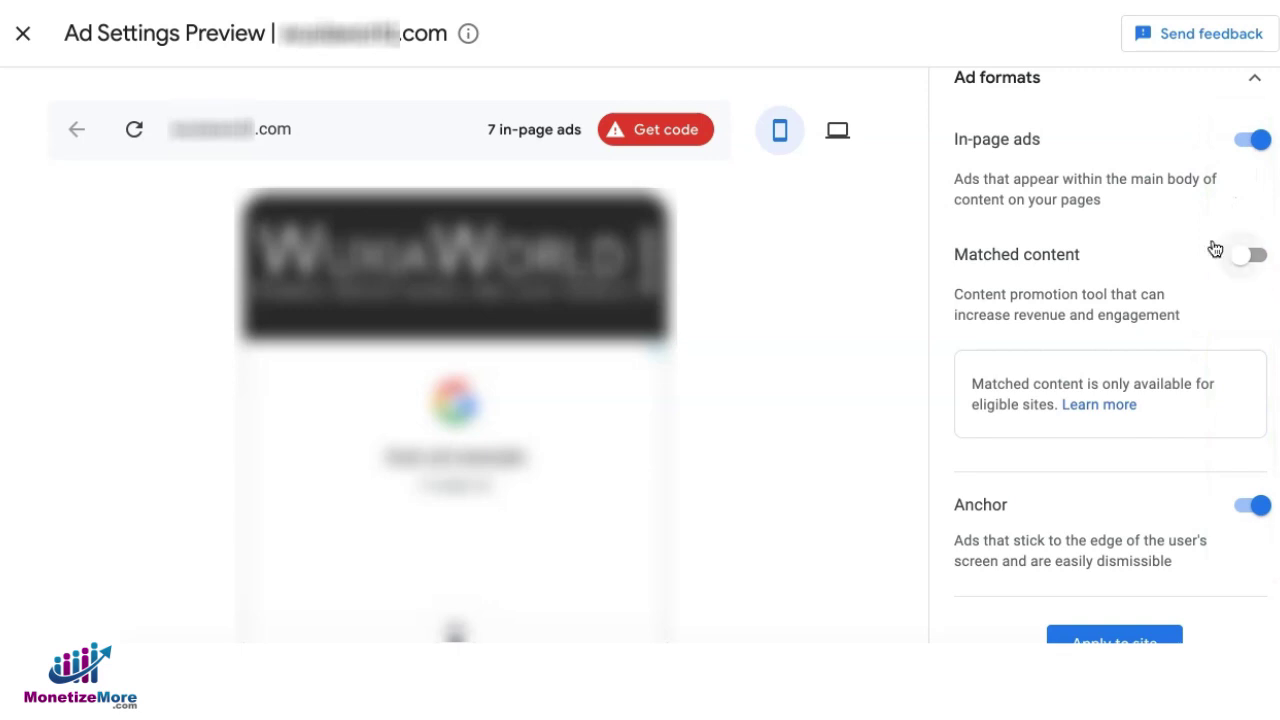
pyautogui.scroll(-3, 1228, 303)
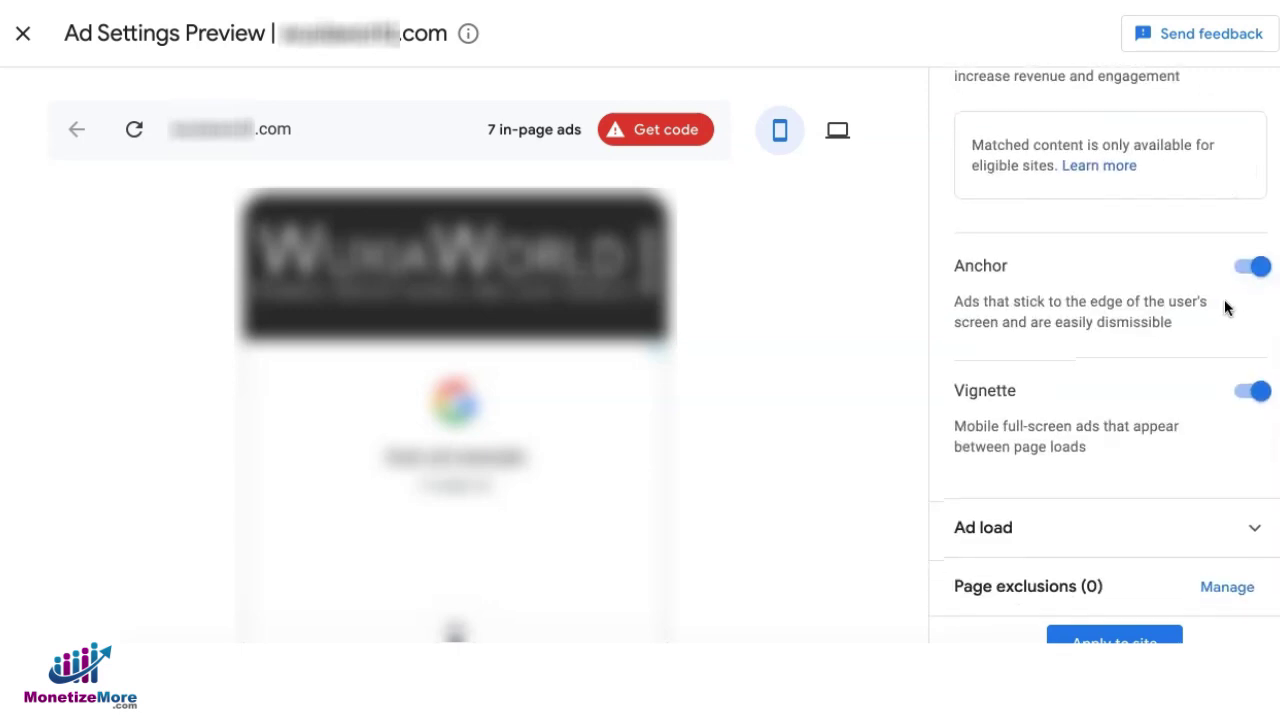
pyautogui.click(1248, 393)
pyautogui.click(1214, 527)
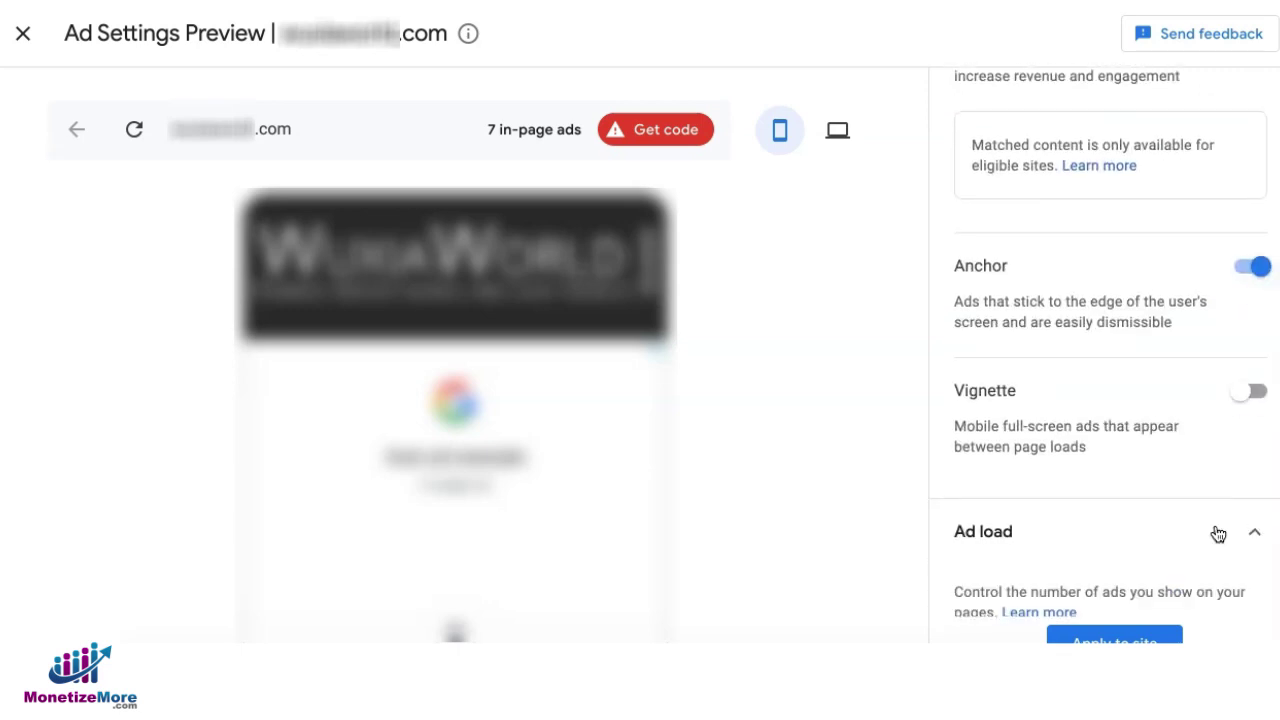
pyautogui.scroll(-2, 1214, 531)
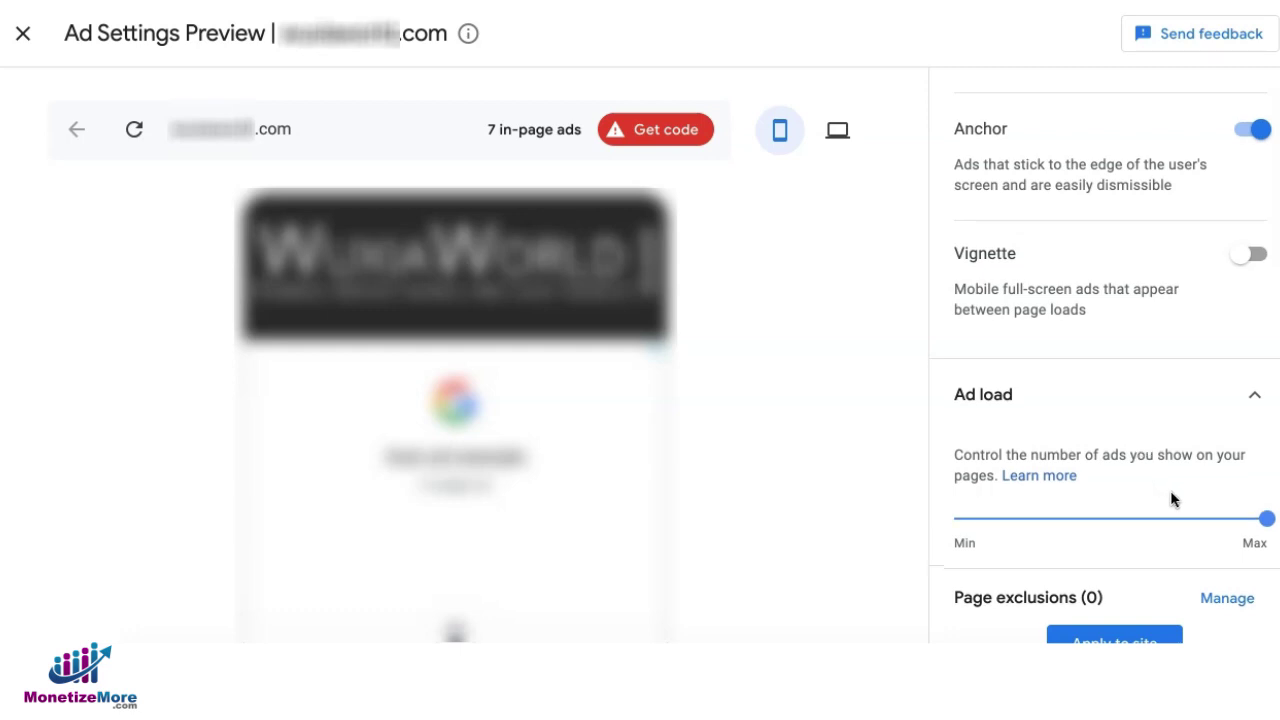
# Drag the ad load slider from Max to near Min, leaving three in-page ads previewed.
pyautogui.scroll(-1, 1170, 490)
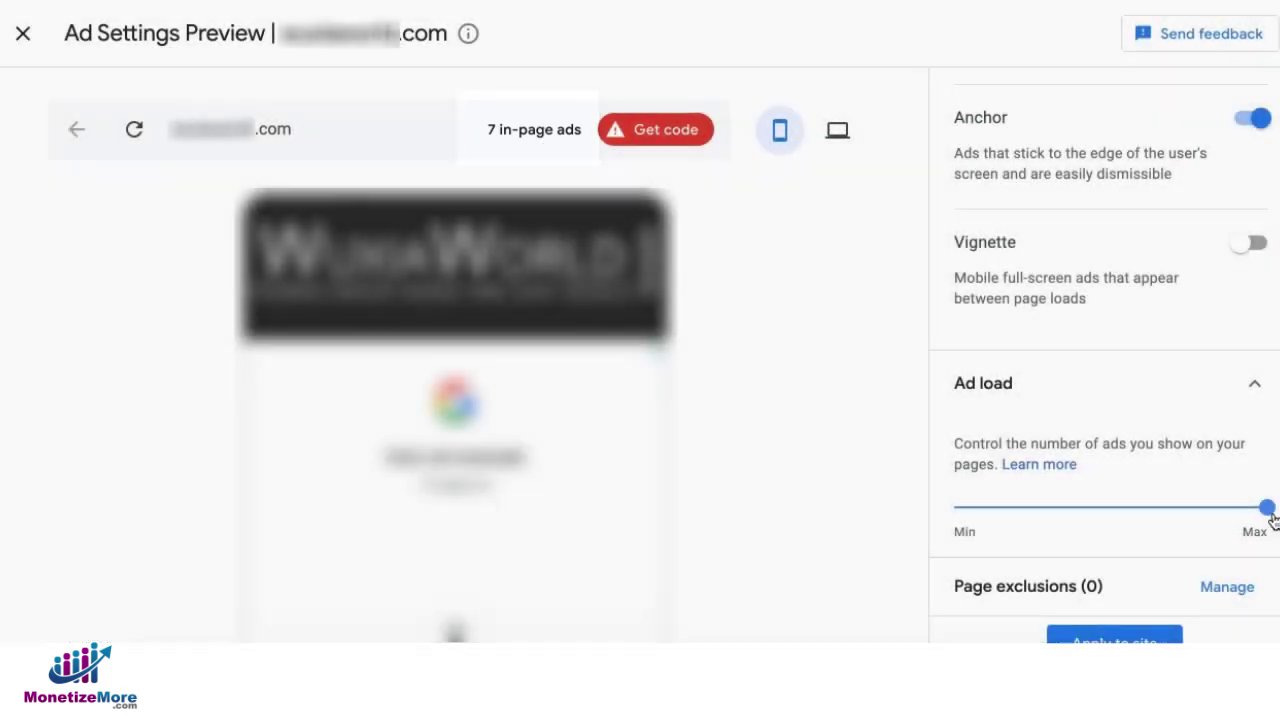
pyautogui.moveTo(1265, 508); pyautogui.dragTo(1110, 516)
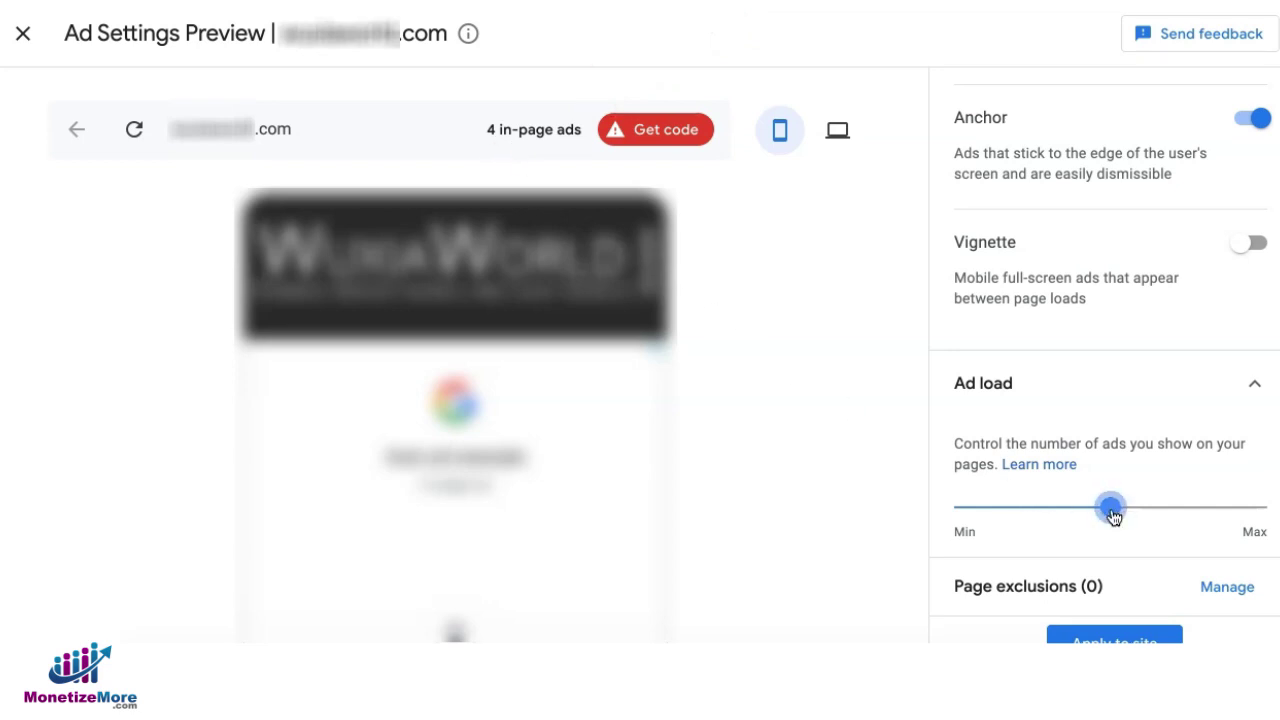
pyautogui.moveTo(1108, 508); pyautogui.dragTo(1021, 510)
# Add a page exclusion covering all pages under sampledomain.com/sports, then apply settings to the site.
pyautogui.click(1229, 589)
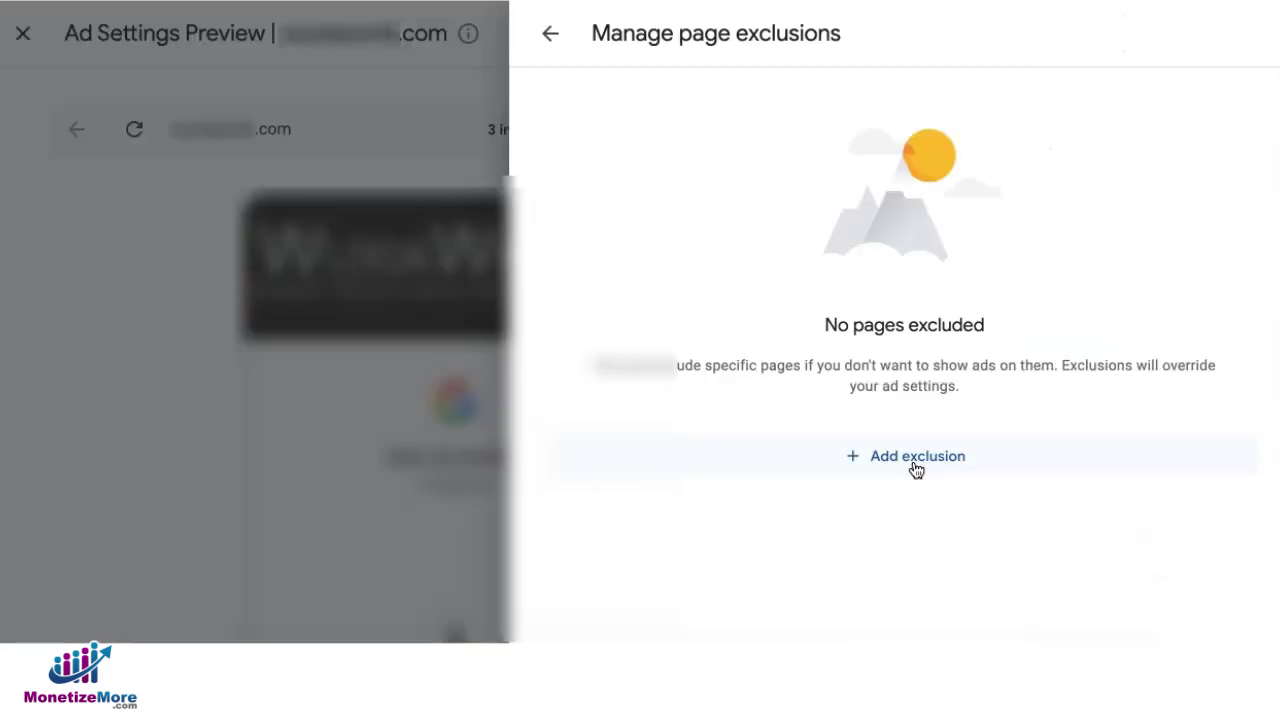
pyautogui.click(916, 470)
pyautogui.write('sampledomain/sports')
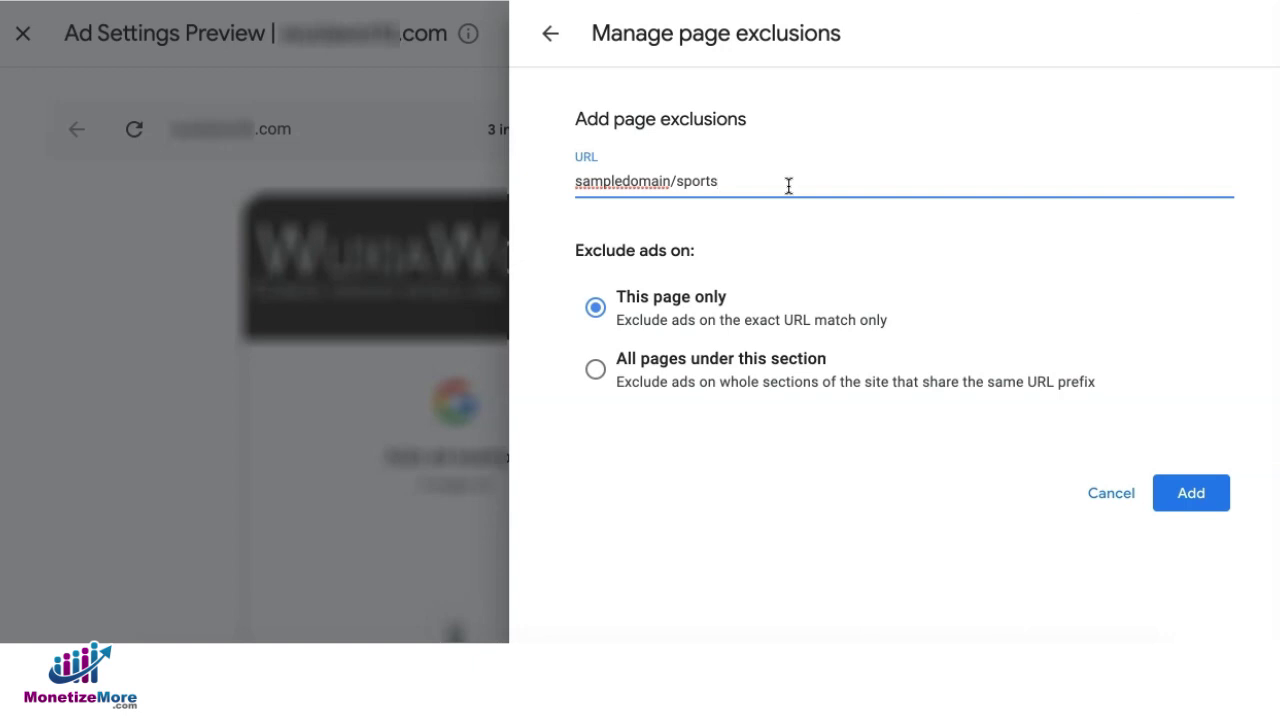
pyautogui.click(671, 182)
pyautogui.write('.com')
pyautogui.click(793, 178)
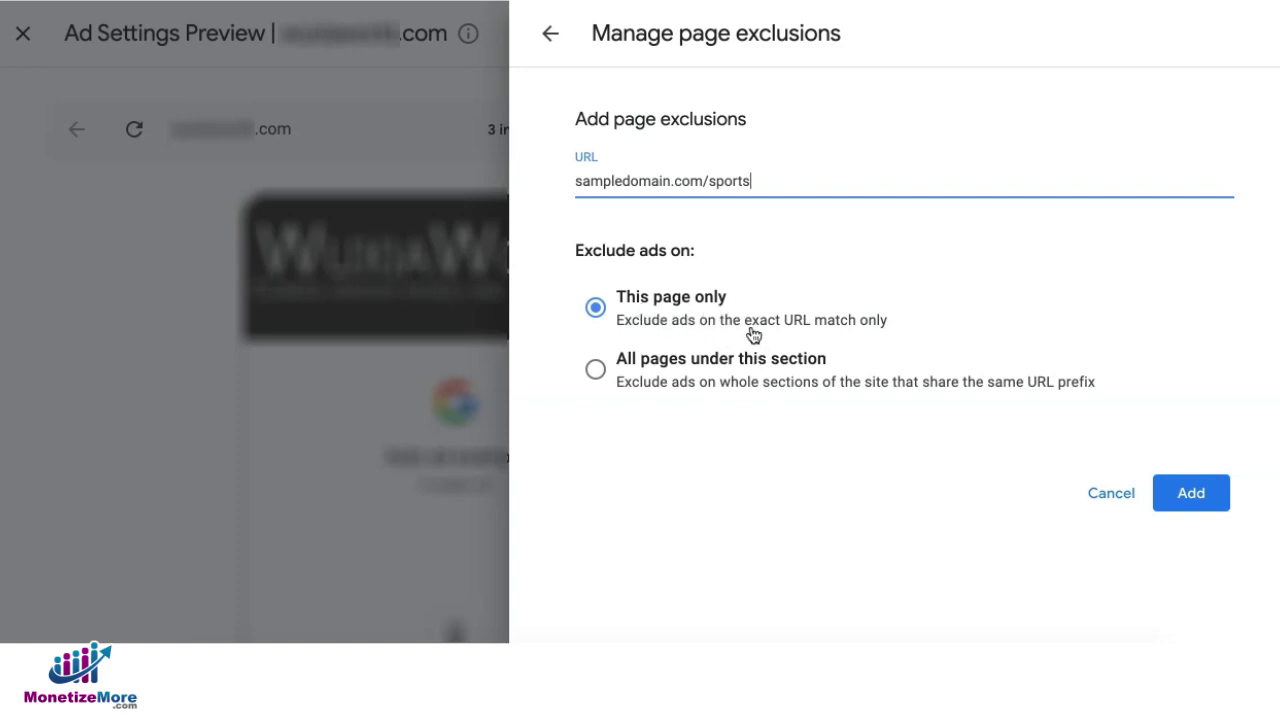
pyautogui.click(596, 374)
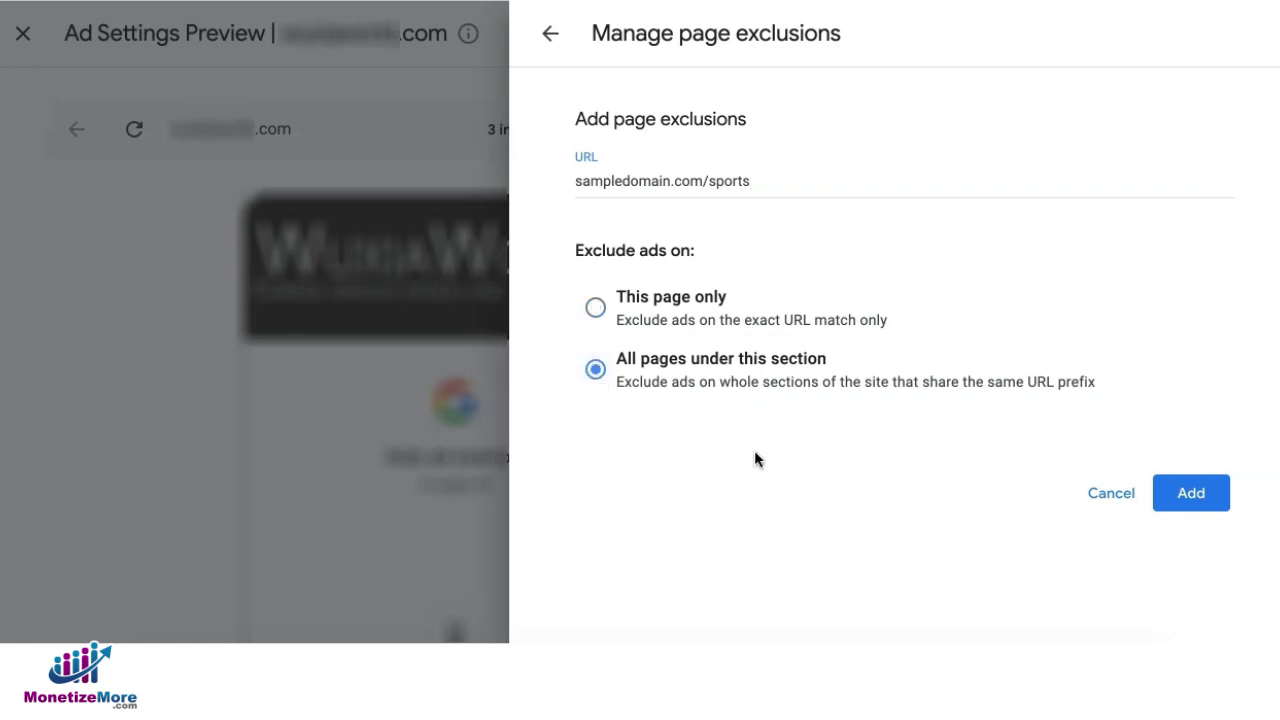
pyautogui.click(1183, 510)
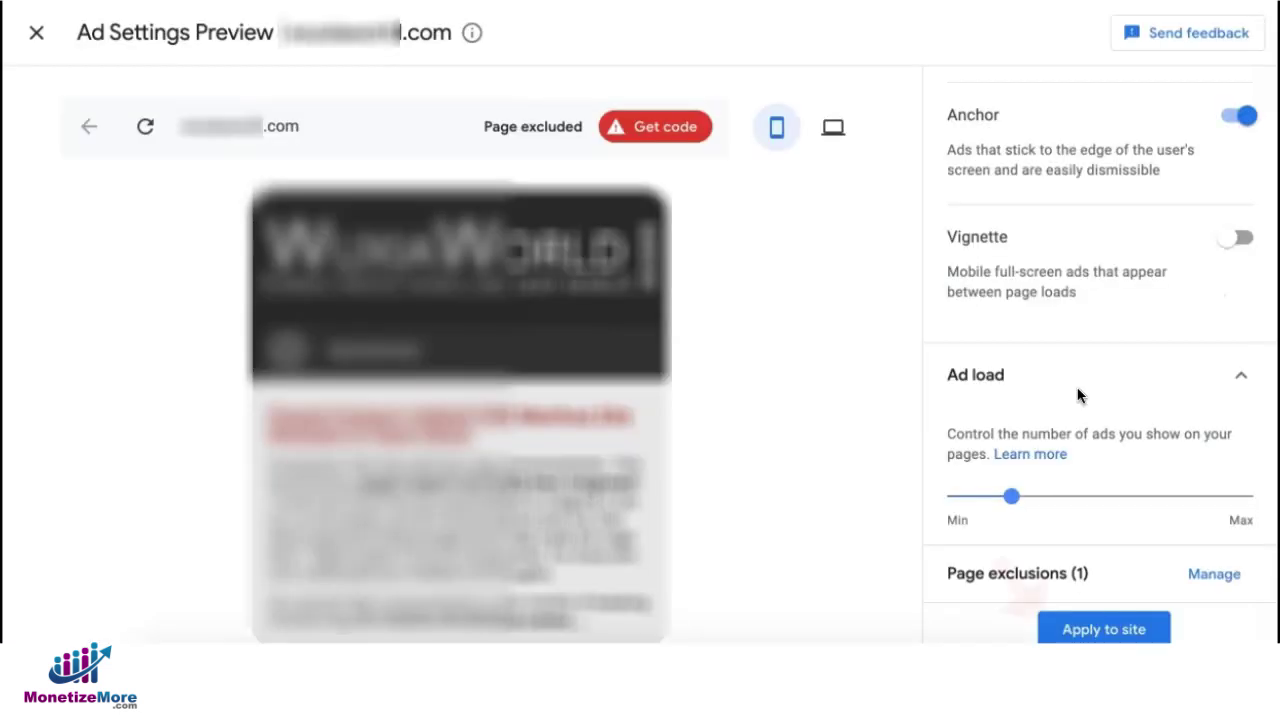
pyautogui.click(1141, 632)
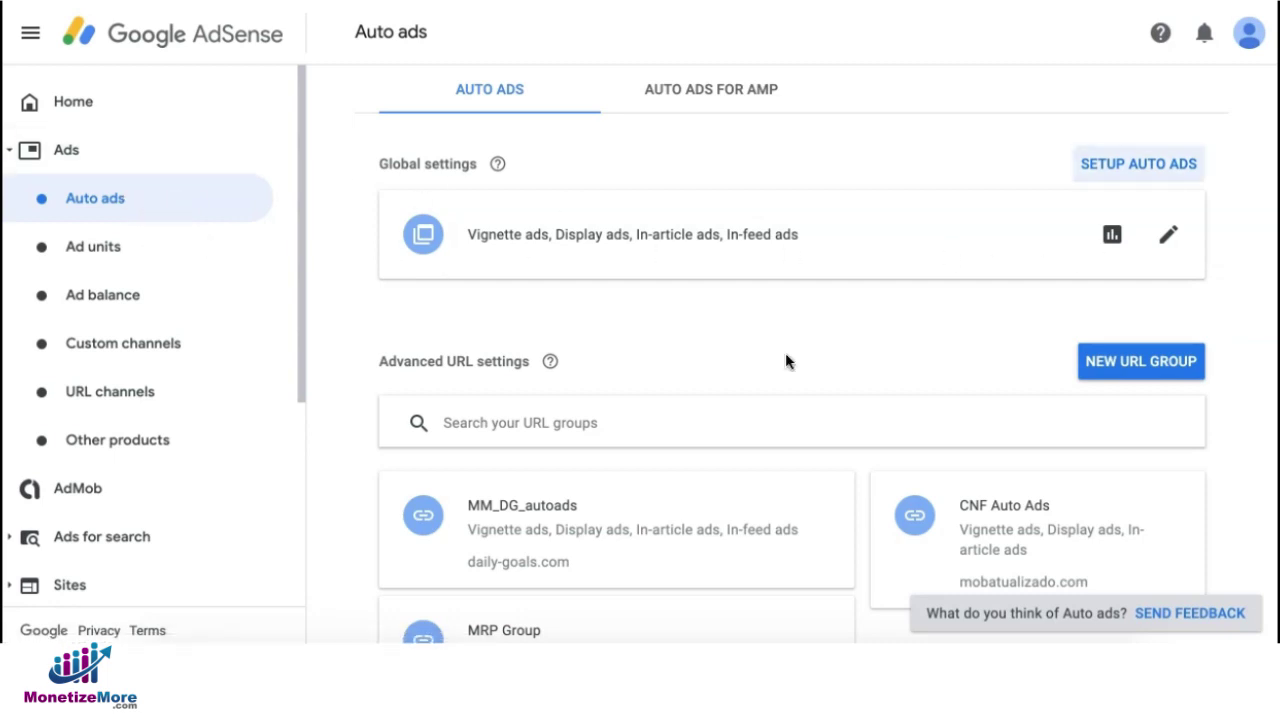
pyautogui.click(1169, 238)
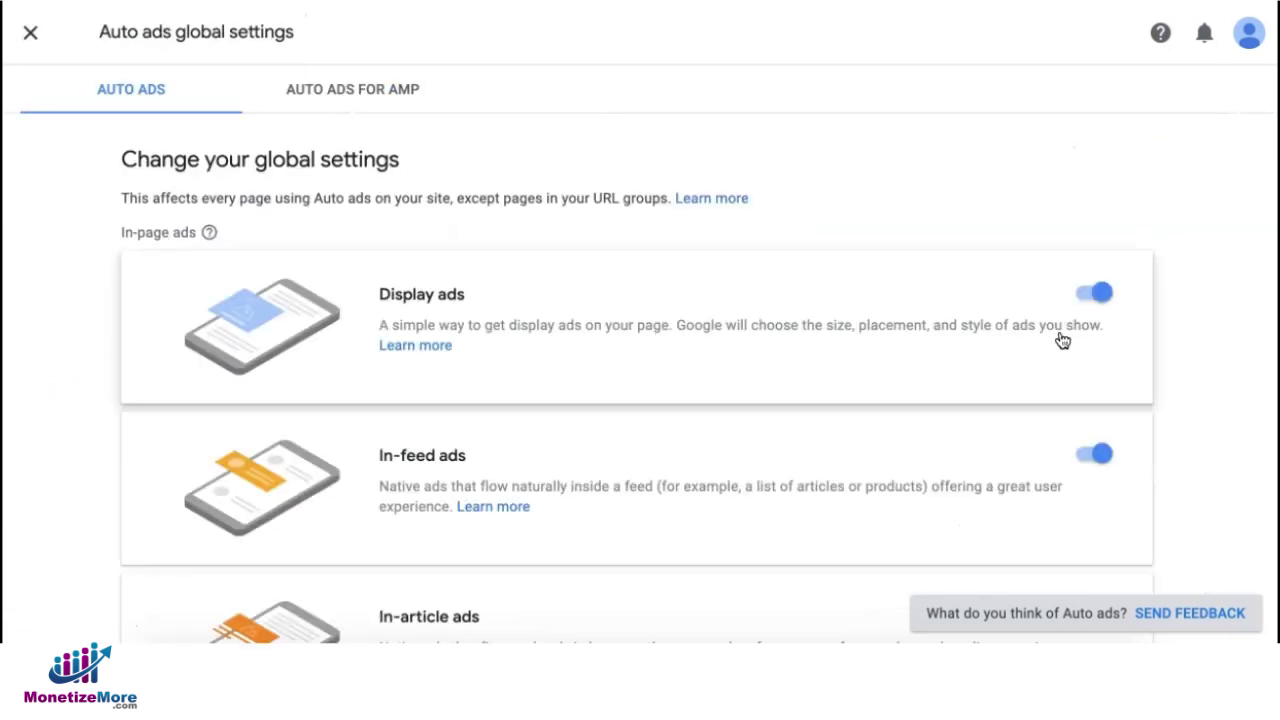
pyautogui.scroll(-2, 1058, 337)
pyautogui.scroll(-1, 1062, 333)
pyautogui.click(1092, 318)
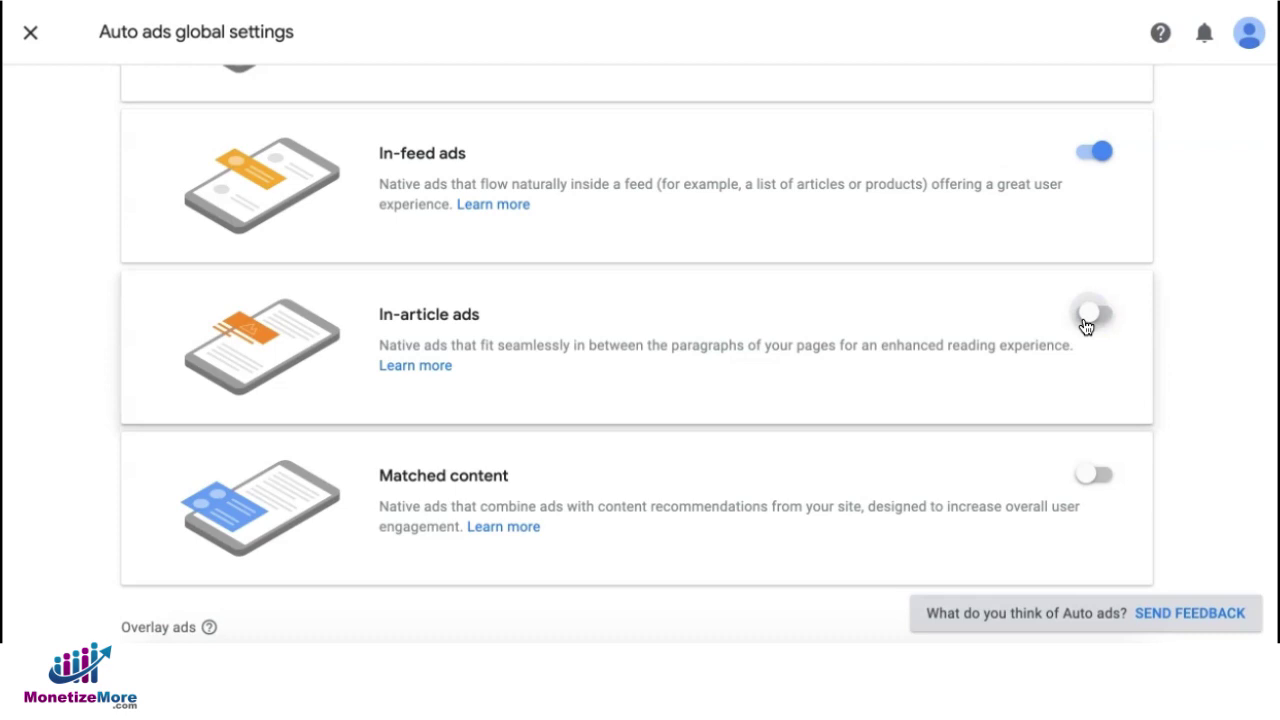
pyautogui.scroll(-2, 1070, 420)
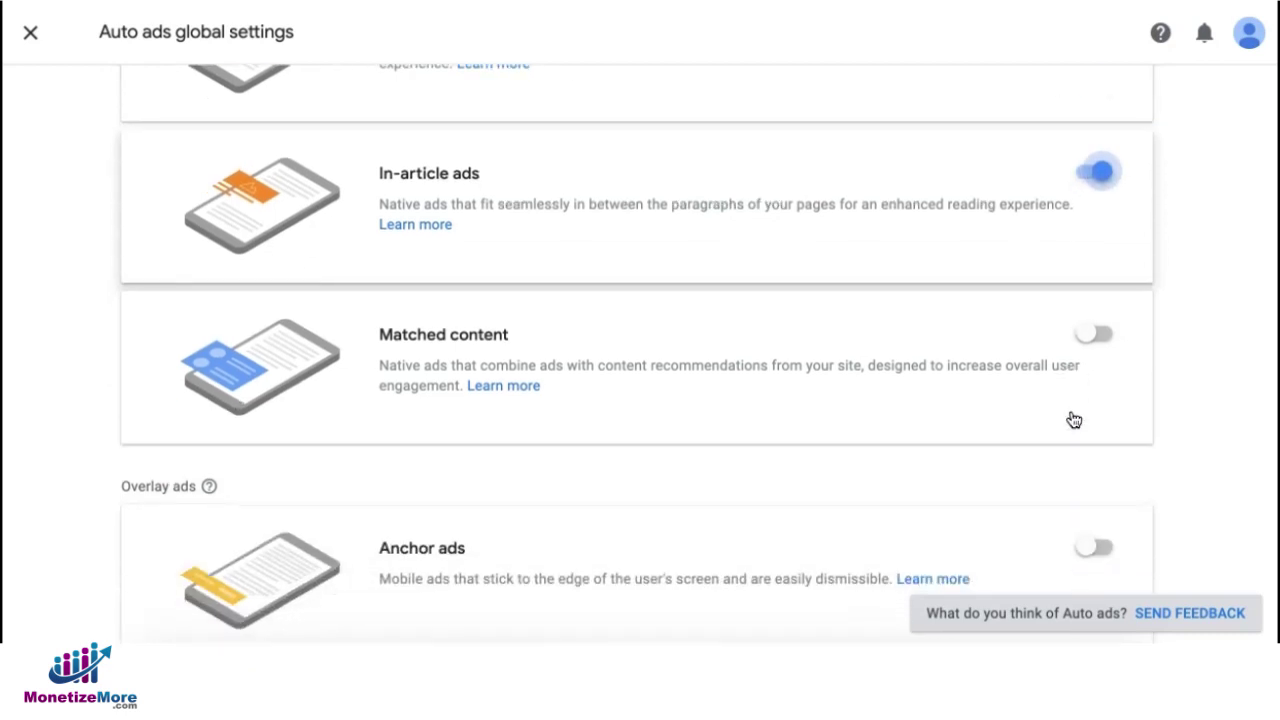
pyautogui.click(1096, 334)
pyautogui.scroll(5, 984, 393)
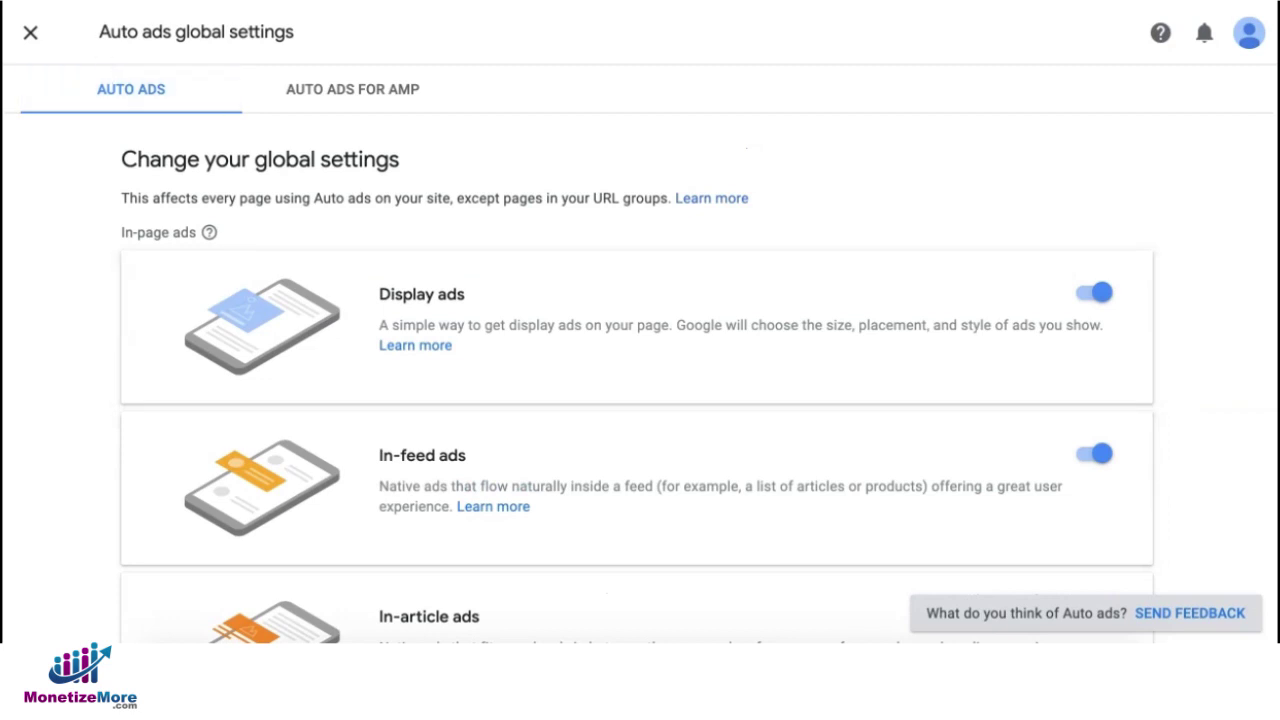
pyautogui.click(30, 31)
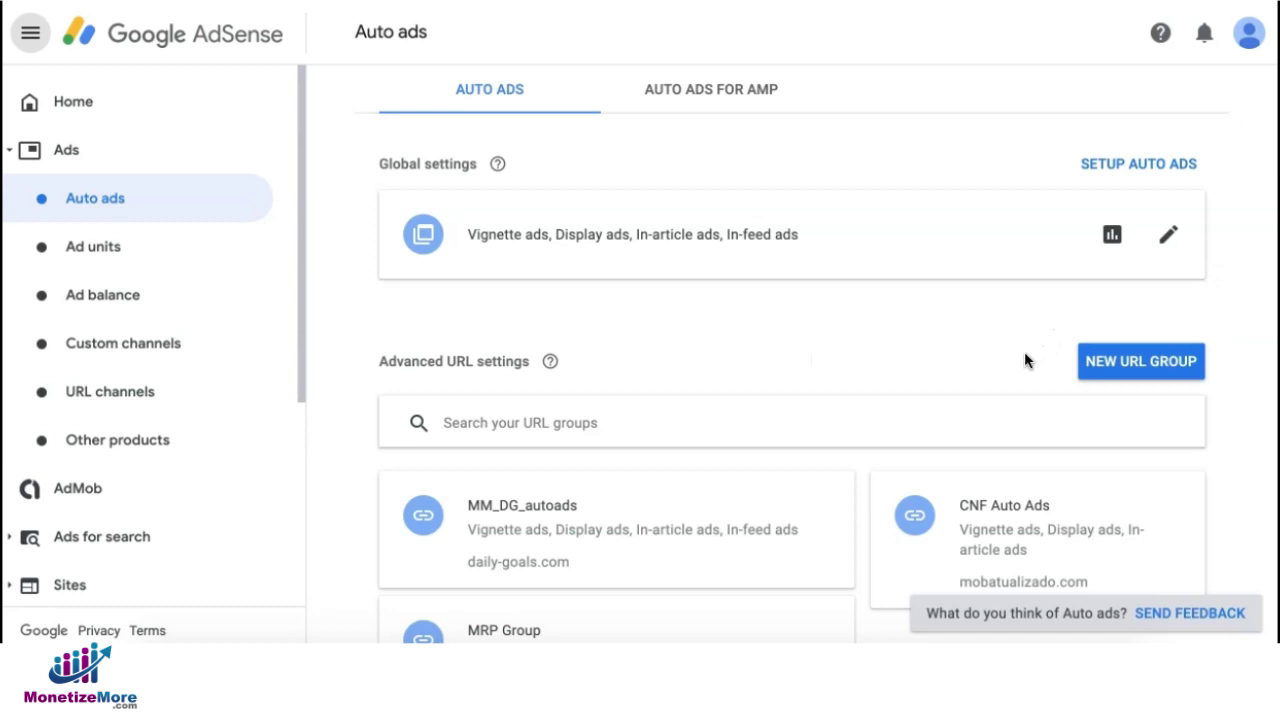
# Start a new URL group and add a URL to it.
pyautogui.click(1172, 377)
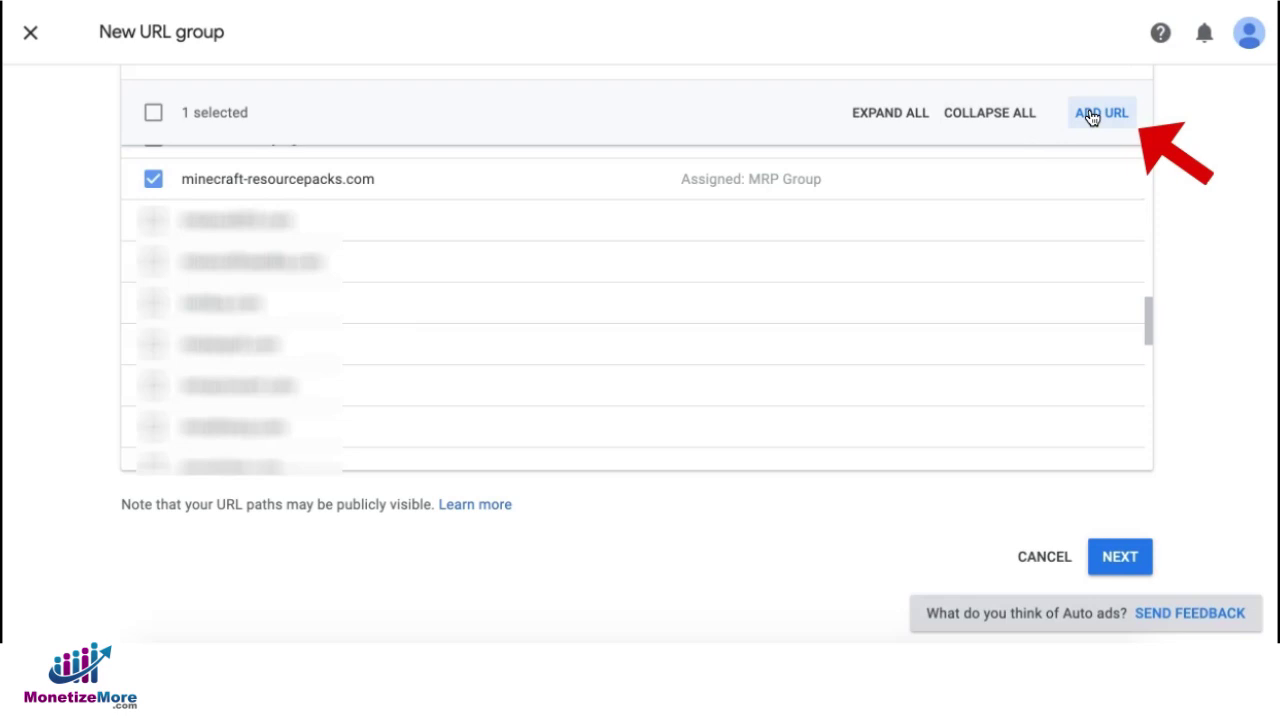
pyautogui.click(1091, 116)
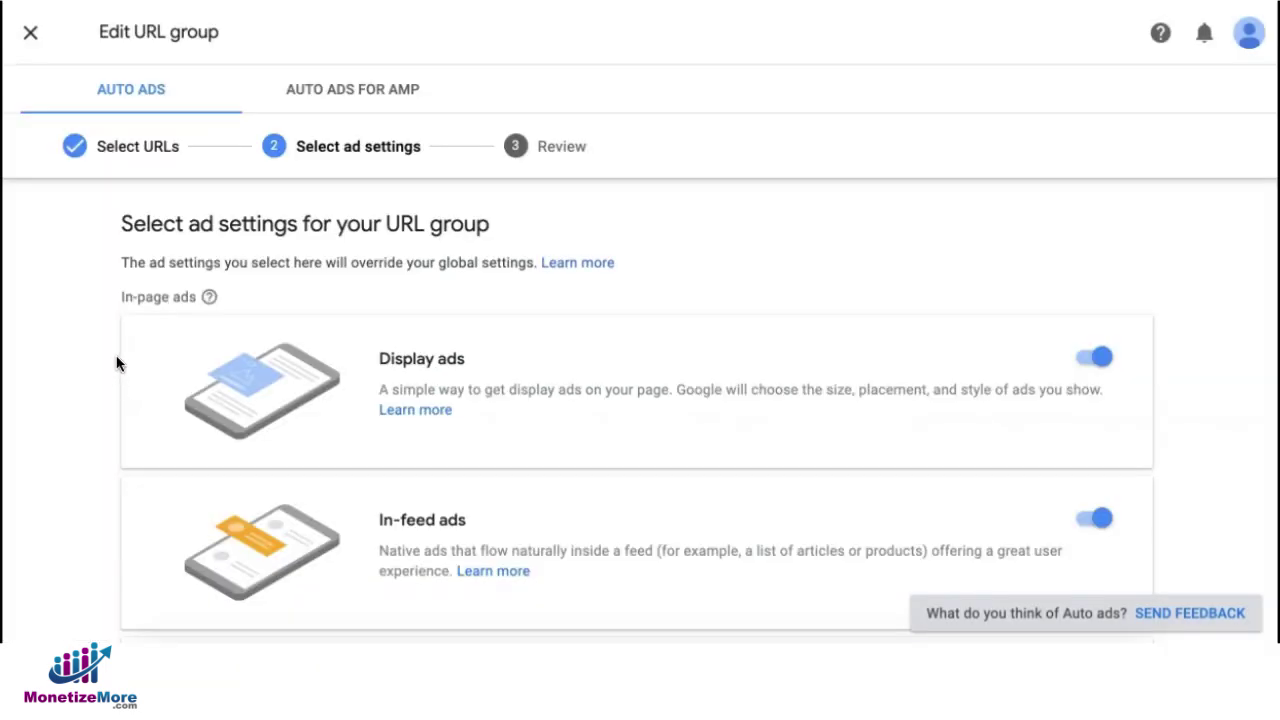
pyautogui.scroll(-3, 110, 375)
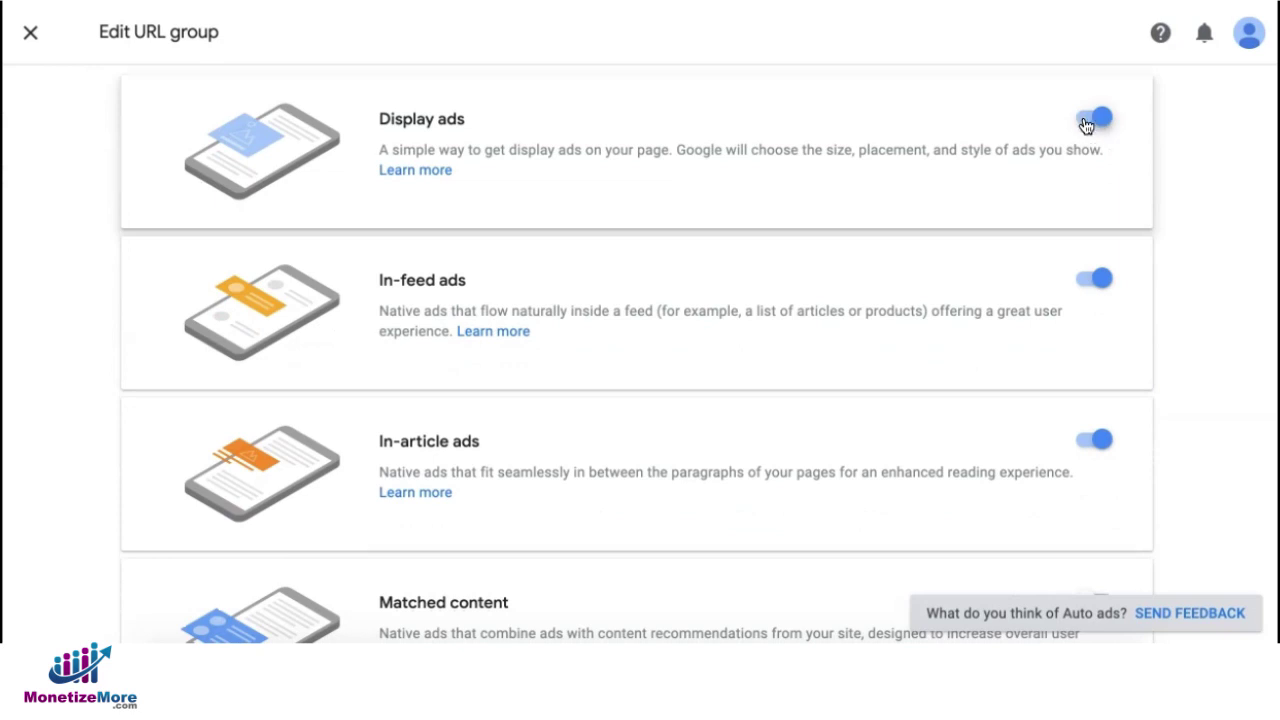
pyautogui.click(1090, 128)
# Turn off Vignette and Anchor ads for the URL group and continue to review.
pyautogui.scroll(-3, 1152, 292)
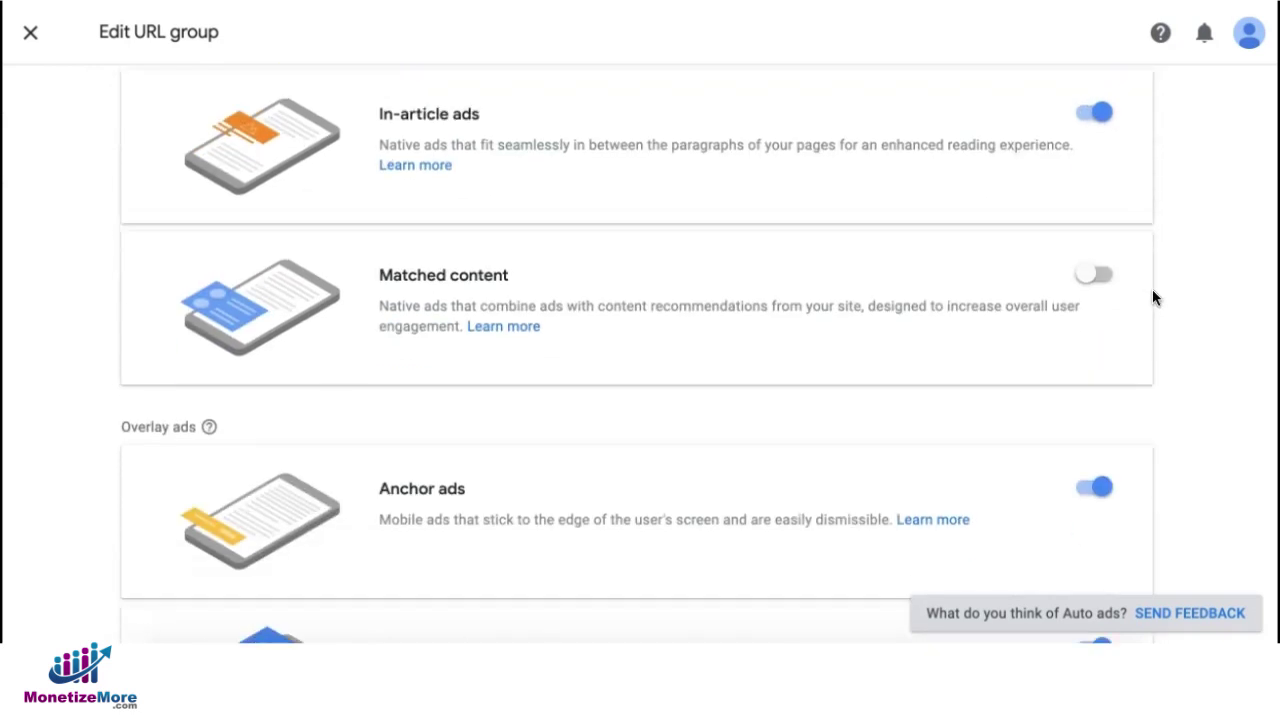
pyautogui.scroll(-2, 1152, 292)
pyautogui.scroll(-1, 1152, 292)
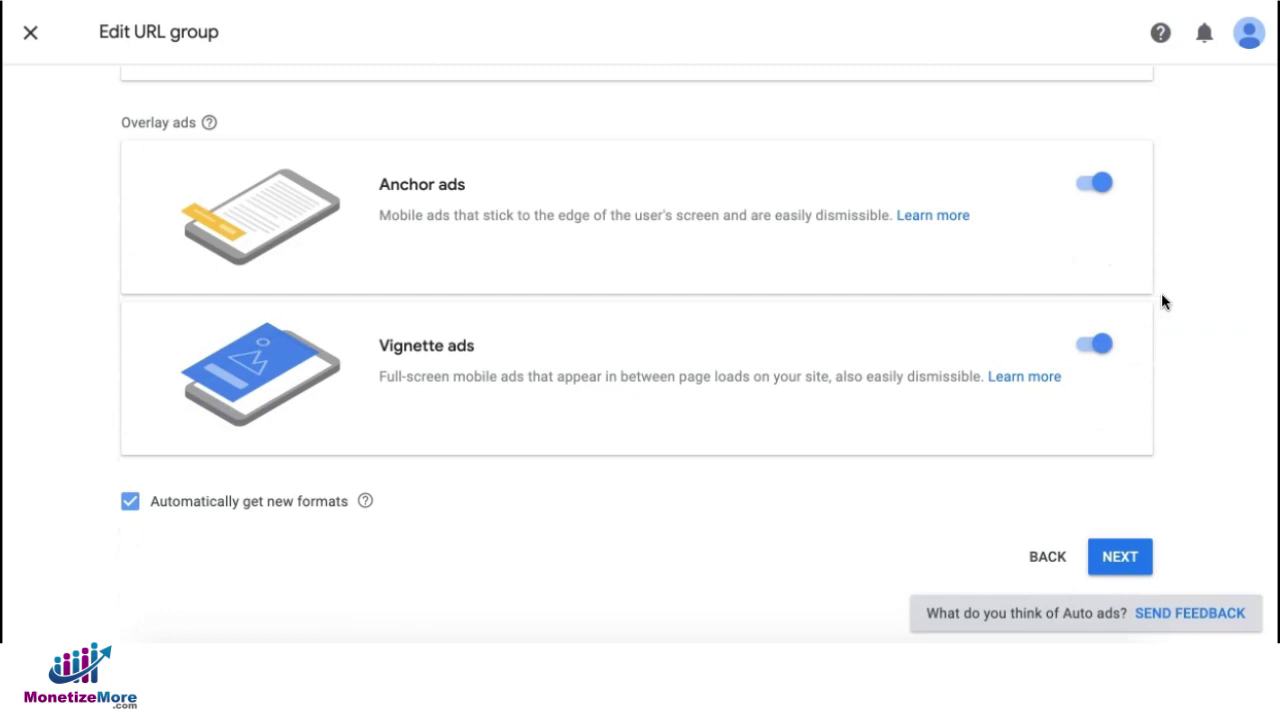
pyautogui.scroll(10, 1161, 300)
pyautogui.scroll(-5, 1161, 300)
pyautogui.scroll(-5, 1161, 300)
pyautogui.click(1100, 344)
pyautogui.click(1095, 183)
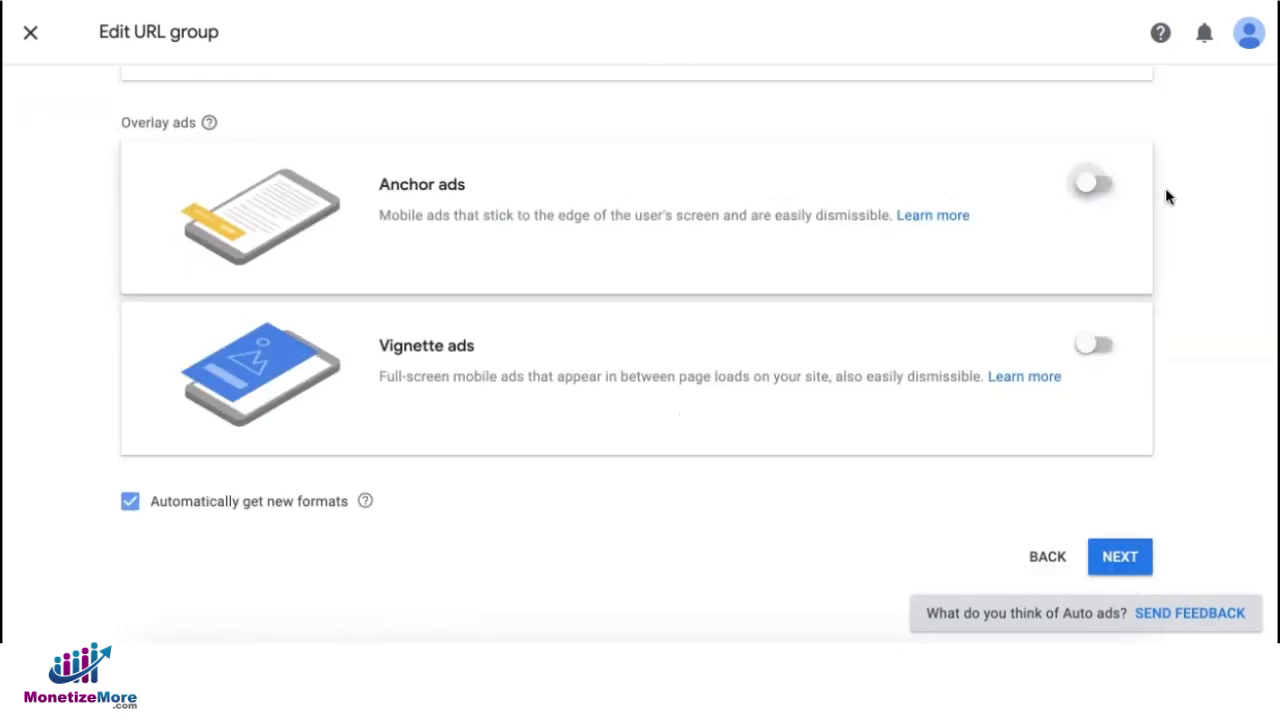
pyautogui.click(1128, 556)
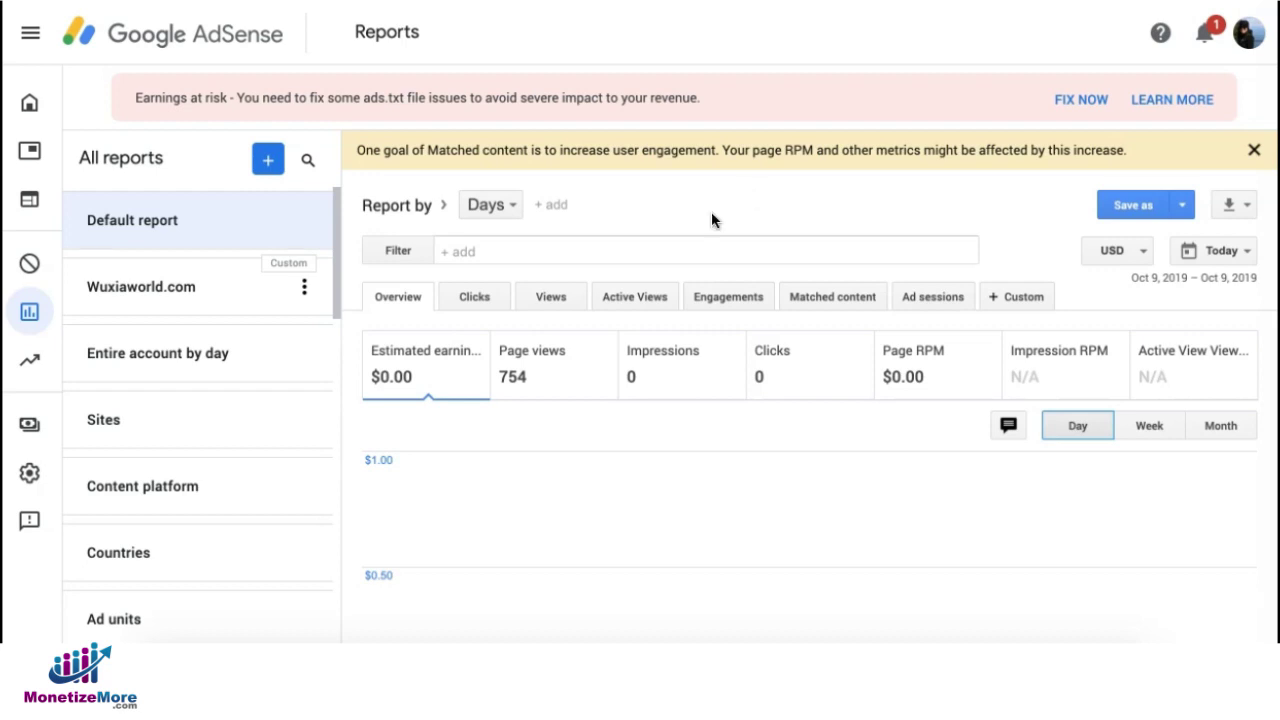
# Change Report by from Days to Placement methods under Inventory.
pyautogui.click(504, 208)
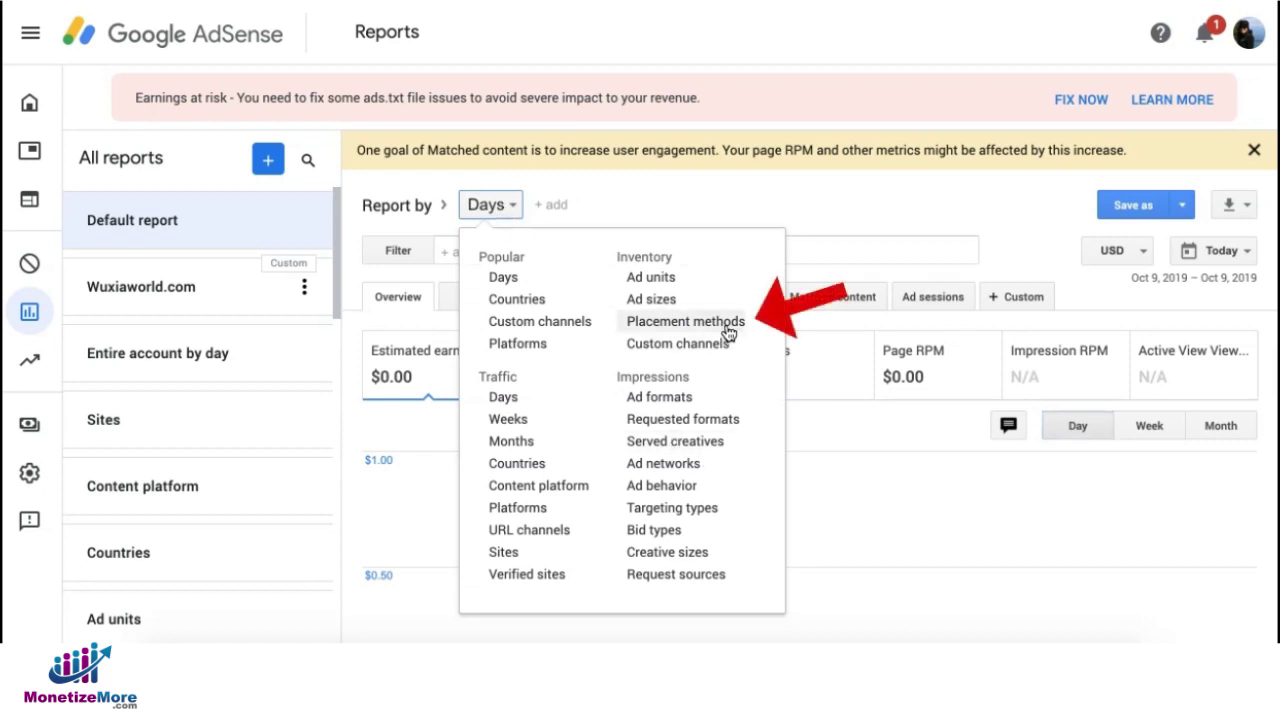
pyautogui.click(727, 324)
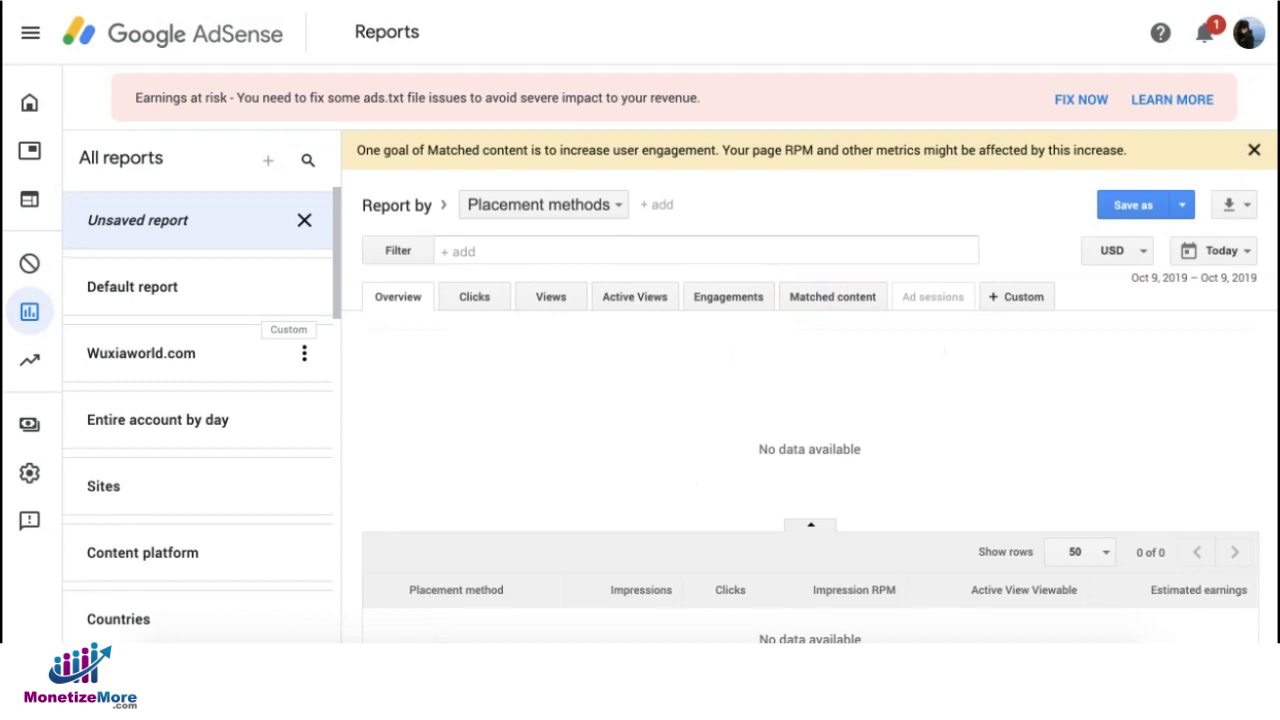
pyautogui.scroll(-1, 465, 445)
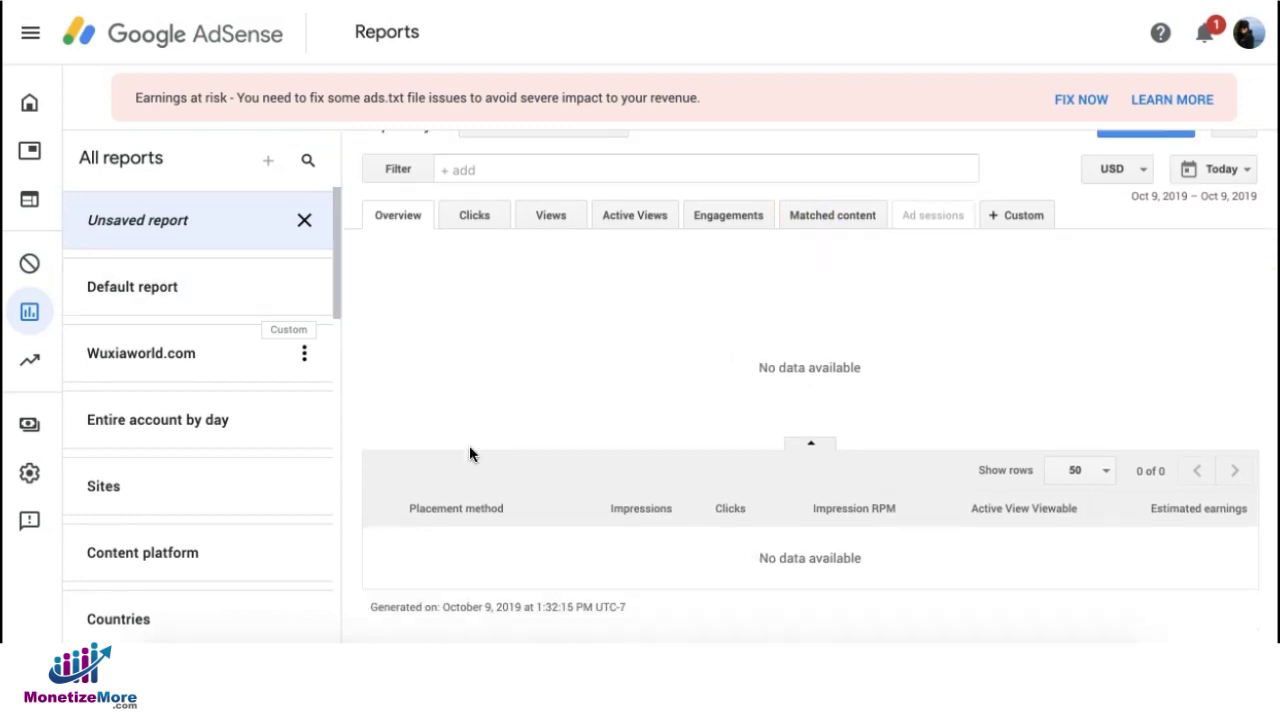